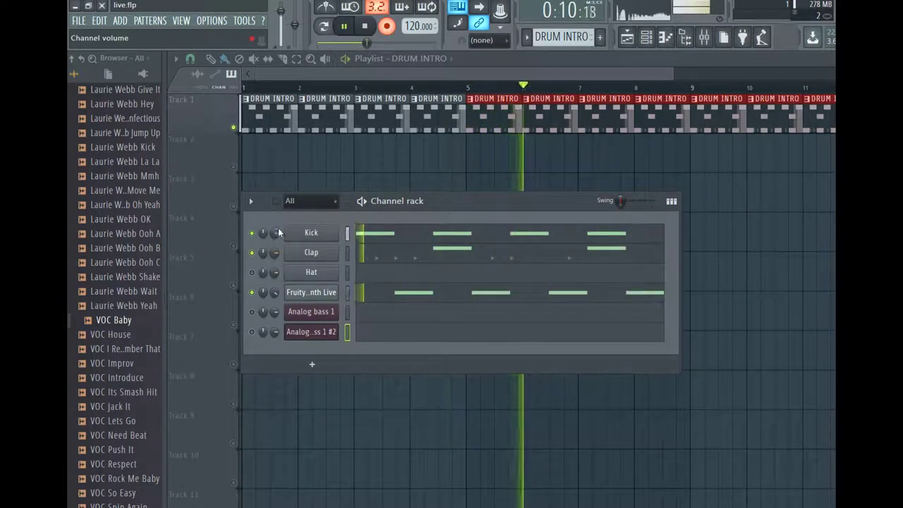
# Turn off record mode and play back the drum intro arrangement in the playlist with the channel rack hidden.
pyautogui.click(368, 27)
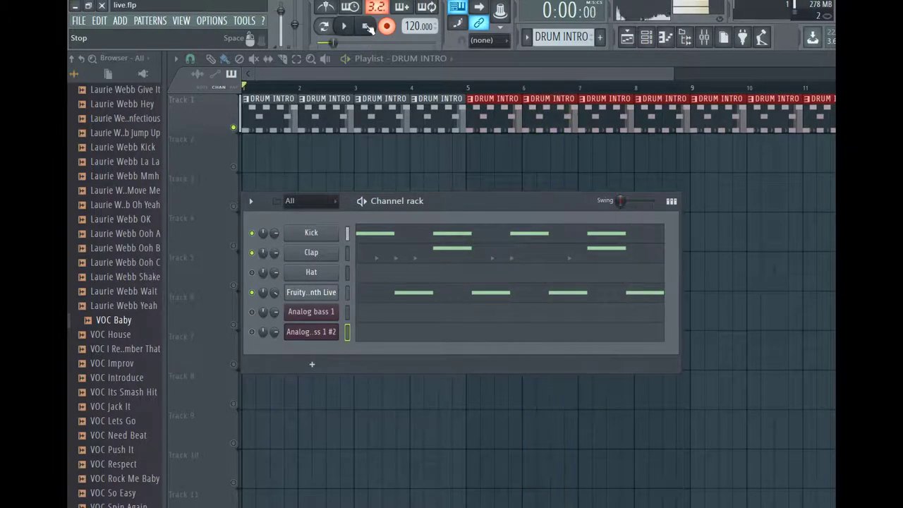
pyautogui.click(387, 28)
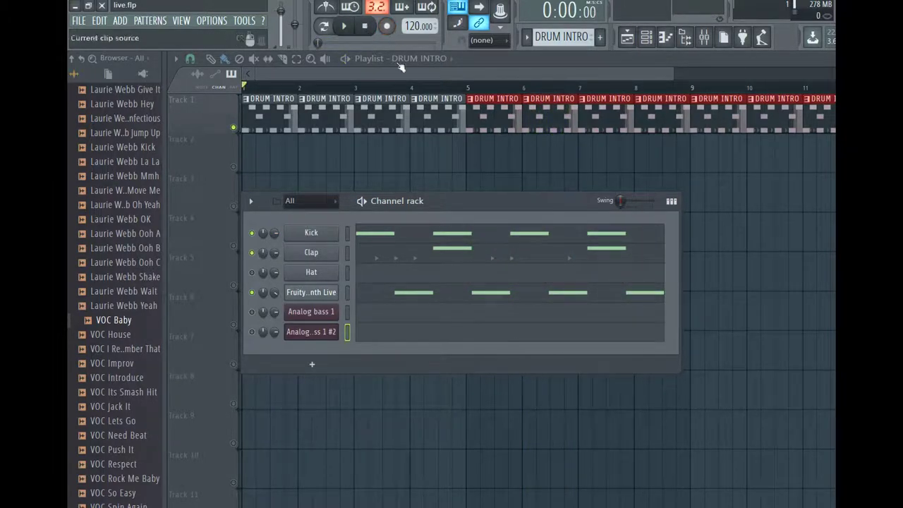
pyautogui.click(344, 28)
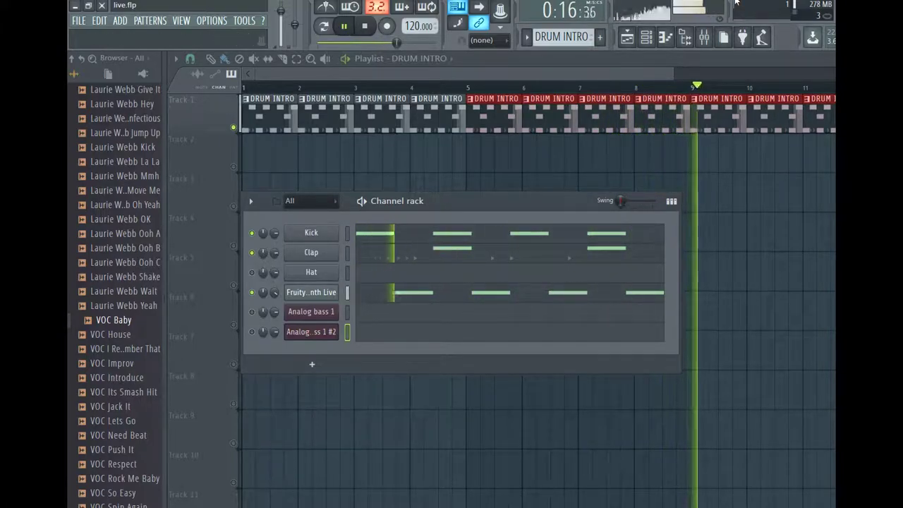
pyautogui.click(648, 38)
pyautogui.moveTo(631, 75); pyautogui.dragTo(767, 72)
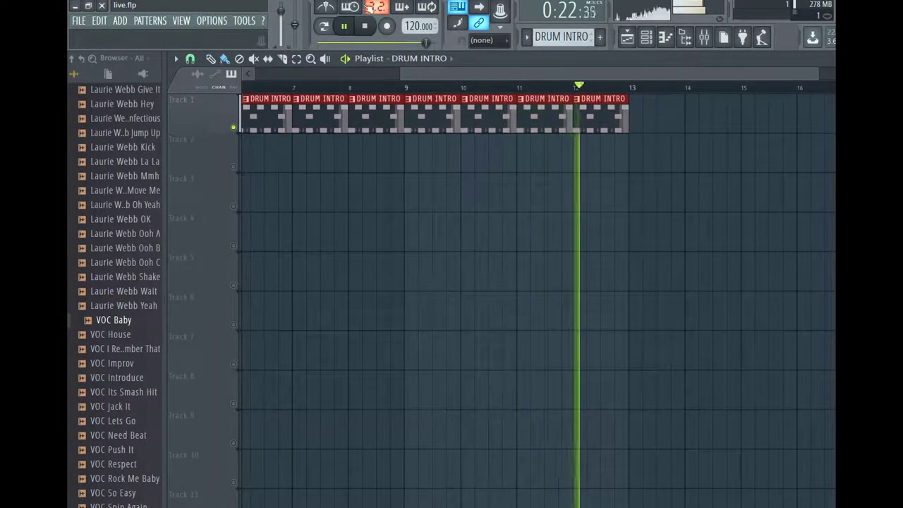
pyautogui.click(367, 28)
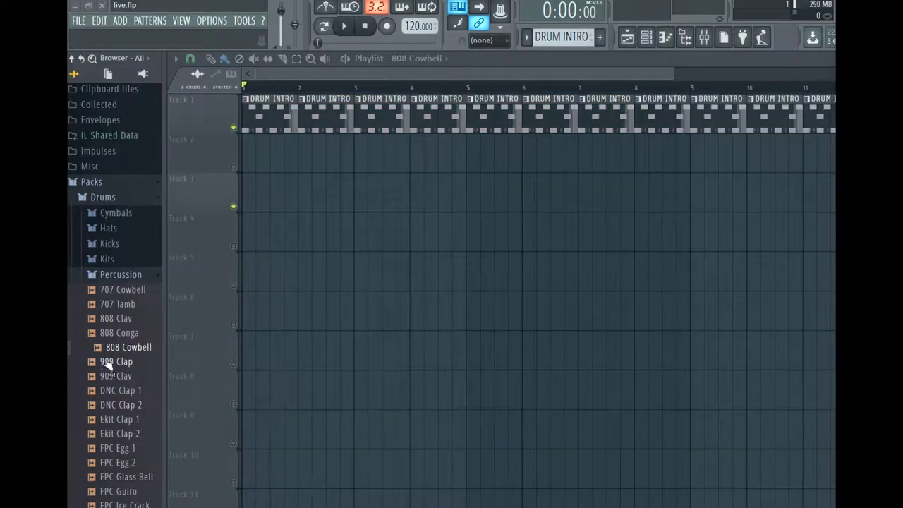
# Add the 808 Cowbell percussion sample to Track 3 of the playlist at the start of bar 2.
pyautogui.click(120, 348)
pyautogui.moveTo(120, 349); pyautogui.dragTo(312, 305)
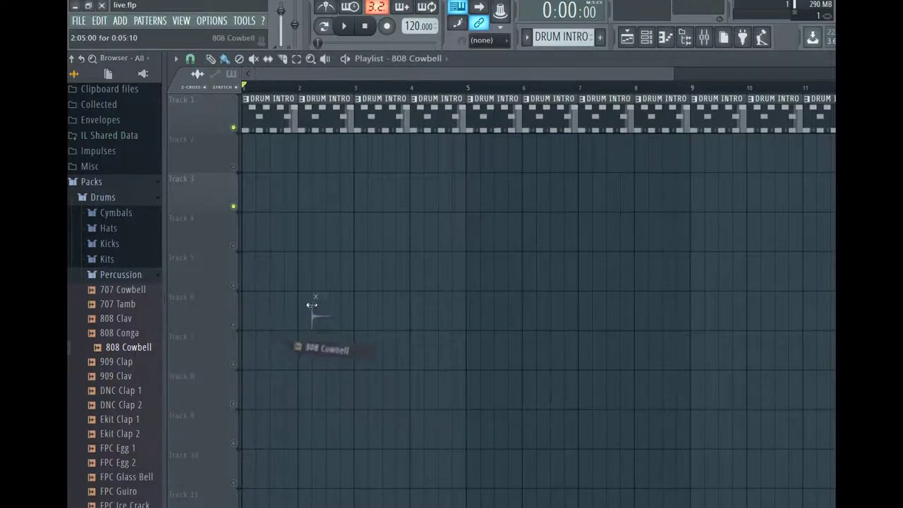
pyautogui.moveTo(299, 232); pyautogui.dragTo(256, 176)
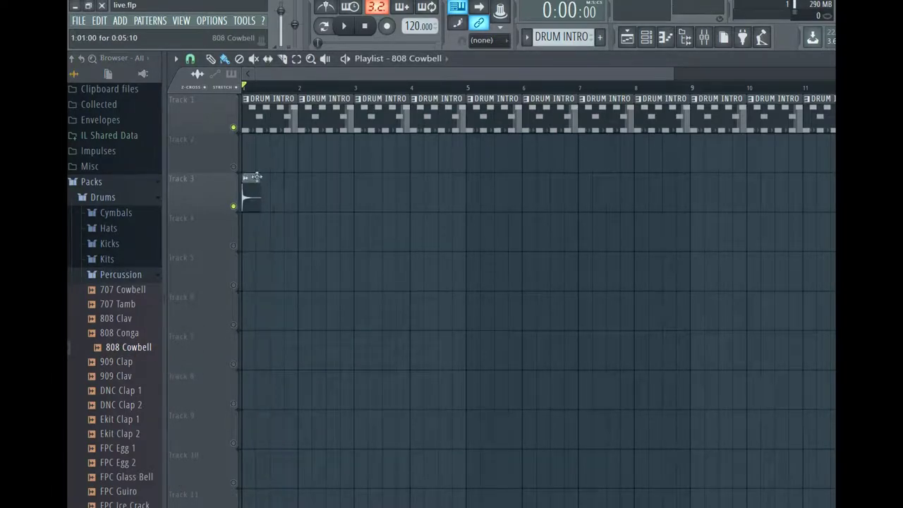
pyautogui.moveTo(674, 70); pyautogui.dragTo(331, 74)
pyautogui.moveTo(279, 190)
pyautogui.mouseDown()
pyautogui.moveTo(581, 199)
pyautogui.moveTo(577, 228)
pyautogui.moveTo(590, 233)
pyautogui.moveTo(611, 224)
pyautogui.moveTo(586, 185)
pyautogui.mouseUp()
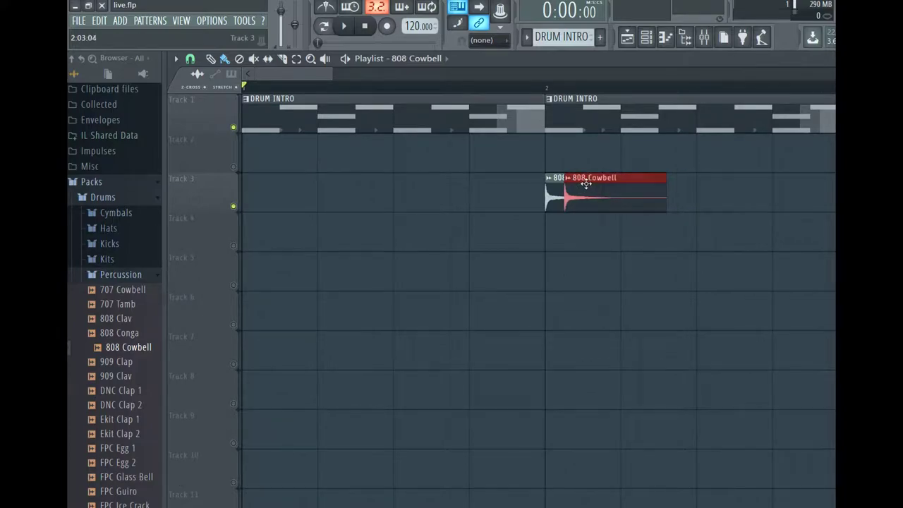
# Fill bar 2 of Track 3 with 808 Cowbell clips on every sixteenth step and play the result.
pyautogui.click(567, 226)
pyautogui.moveTo(573, 225)
pyautogui.mouseDown()
pyautogui.moveTo(594, 222)
pyautogui.moveTo(599, 182)
pyautogui.moveTo(602, 232)
pyautogui.mouseUp()
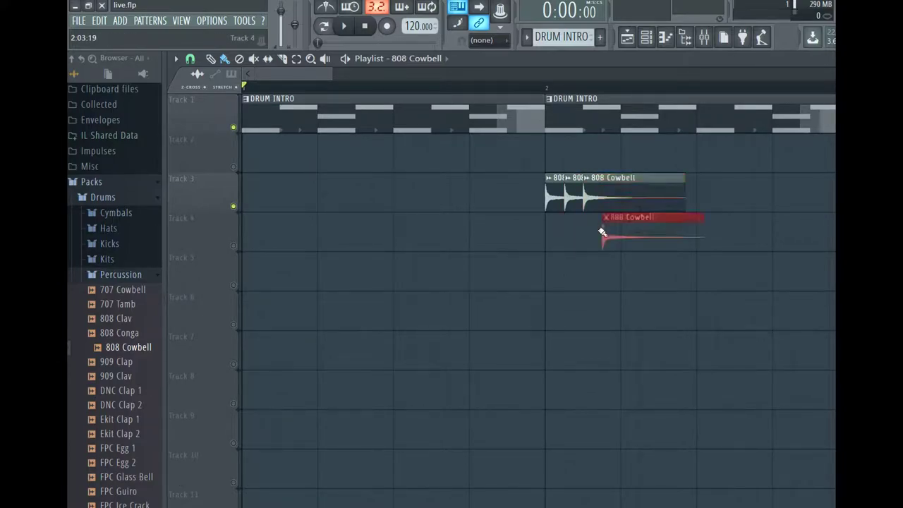
pyautogui.moveTo(611, 199)
pyautogui.mouseDown()
pyautogui.moveTo(611, 190)
pyautogui.moveTo(626, 194)
pyautogui.mouseUp()
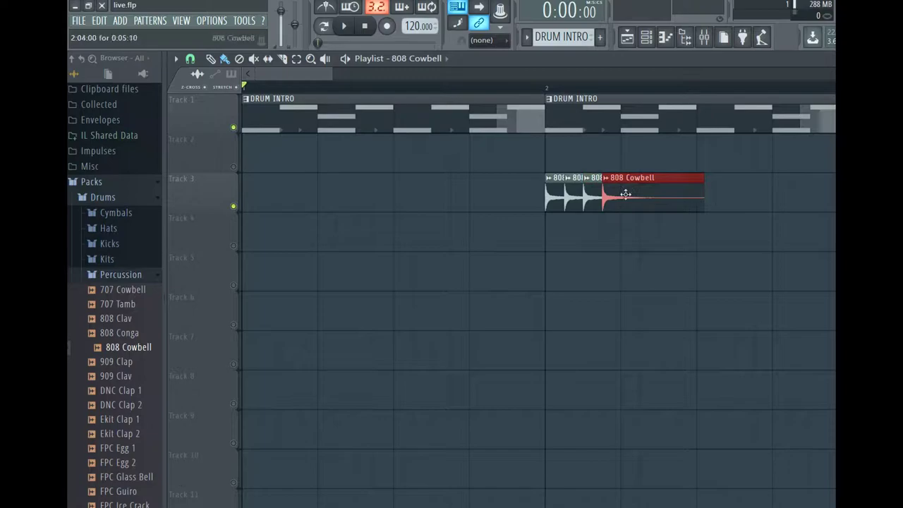
pyautogui.moveTo(636, 230)
pyautogui.mouseDown()
pyautogui.moveTo(667, 236)
pyautogui.moveTo(644, 199)
pyautogui.mouseUp()
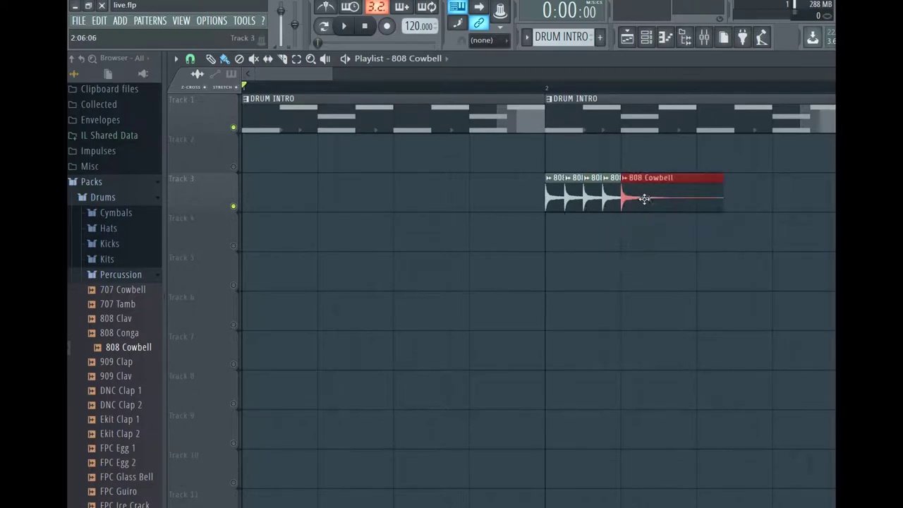
pyautogui.moveTo(659, 232)
pyautogui.mouseDown()
pyautogui.moveTo(656, 190)
pyautogui.moveTo(709, 244)
pyautogui.moveTo(701, 201)
pyautogui.moveTo(680, 192)
pyautogui.moveTo(716, 238)
pyautogui.moveTo(736, 237)
pyautogui.moveTo(696, 199)
pyautogui.moveTo(723, 235)
pyautogui.moveTo(722, 191)
pyautogui.moveTo(738, 231)
pyautogui.moveTo(728, 191)
pyautogui.moveTo(739, 184)
pyautogui.moveTo(750, 184)
pyautogui.moveTo(764, 246)
pyautogui.moveTo(781, 194)
pyautogui.moveTo(772, 236)
pyautogui.mouseUp()
pyautogui.moveTo(794, 200); pyautogui.dragTo(804, 234)
pyautogui.moveTo(802, 203); pyautogui.dragTo(802, 194)
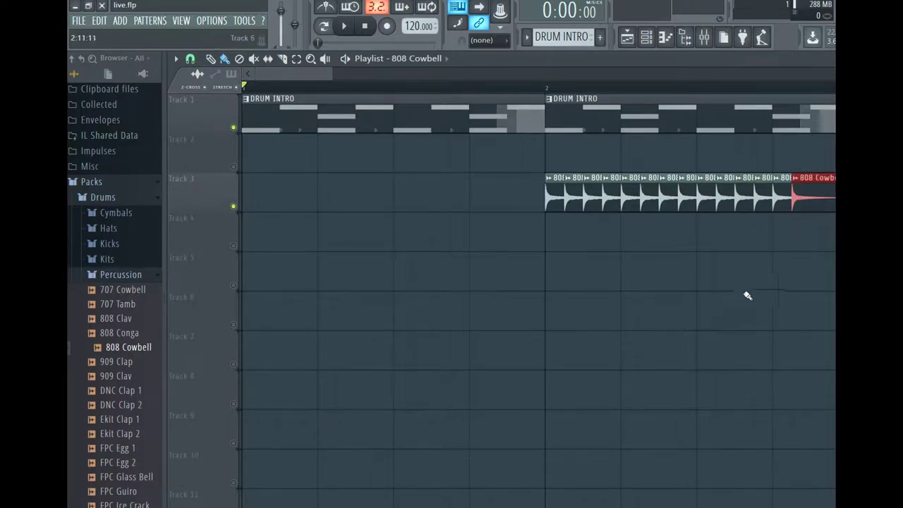
pyautogui.moveTo(748, 295)
pyautogui.mouseDown()
pyautogui.moveTo(828, 188)
pyautogui.moveTo(792, 253)
pyautogui.mouseUp()
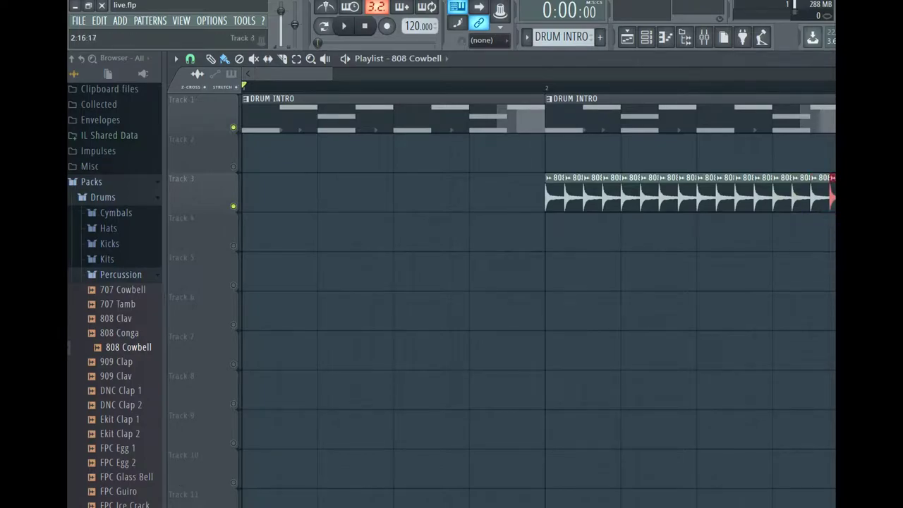
pyautogui.click(348, 27)
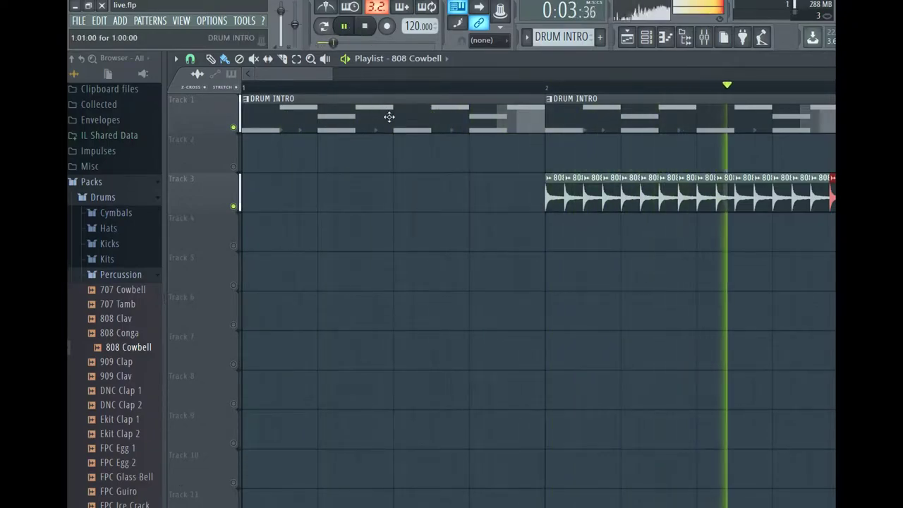
pyautogui.click(345, 28)
# Normalize the 808 Cowbell sample and add a quick fade-in in its channel settings.
pyautogui.click(646, 37)
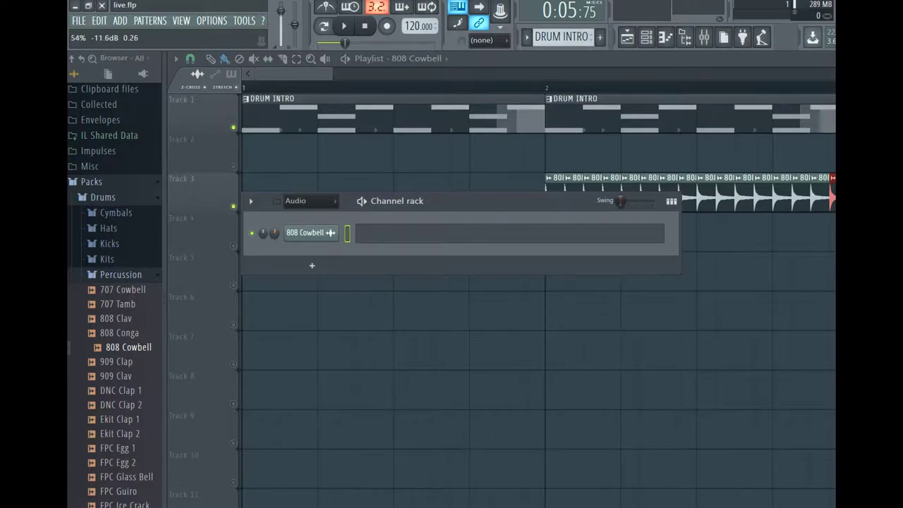
pyautogui.click(311, 233)
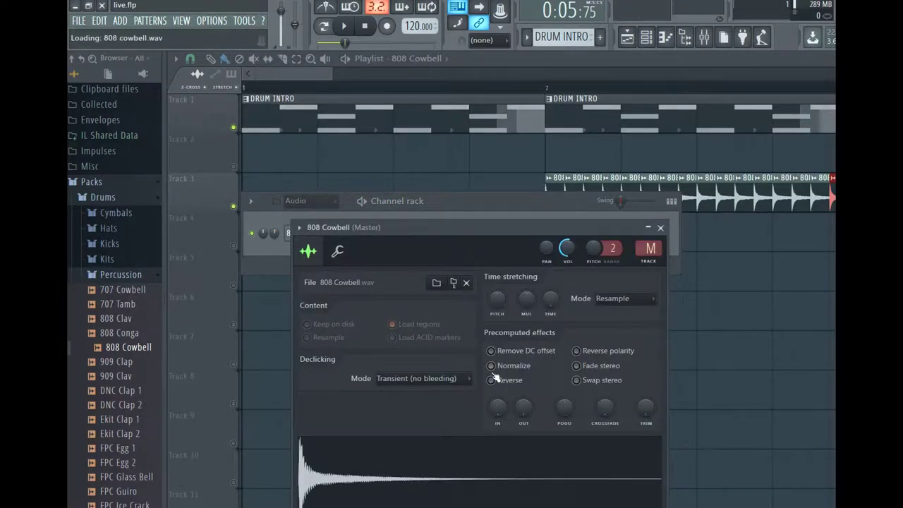
pyautogui.click(443, 464)
pyautogui.moveTo(494, 408)
pyautogui.mouseDown()
pyautogui.moveTo(494, 381)
pyautogui.moveTo(497, 410)
pyautogui.mouseUp()
pyautogui.click(423, 478)
pyautogui.moveTo(454, 435); pyautogui.dragTo(488, 400)
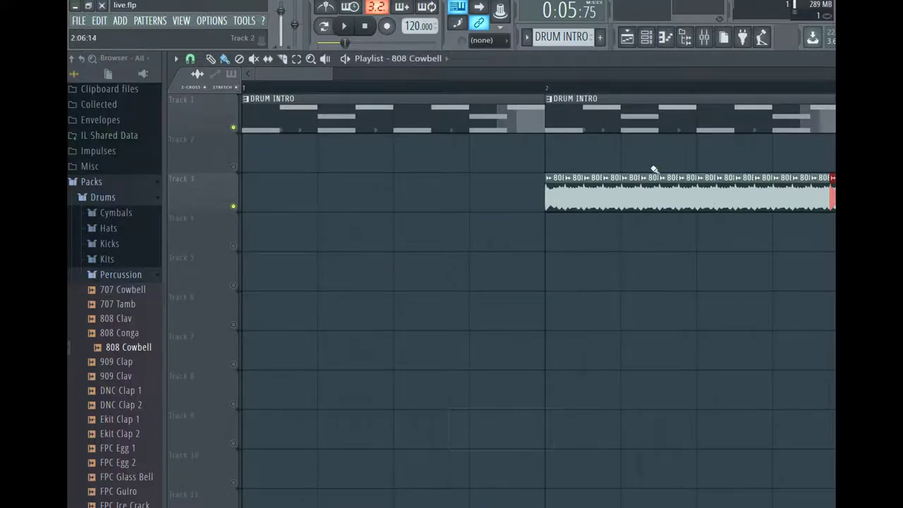
# Add a short fade-out to the 808 Cowbell sample, lengthen its fade-in, and play back the arrangement.
pyautogui.click(646, 36)
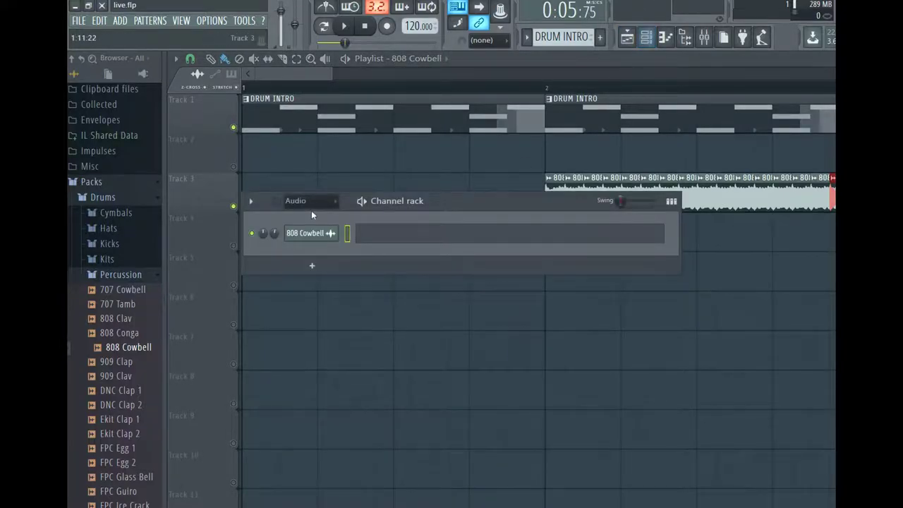
pyautogui.click(304, 233)
pyautogui.moveTo(524, 411); pyautogui.dragTo(565, 408)
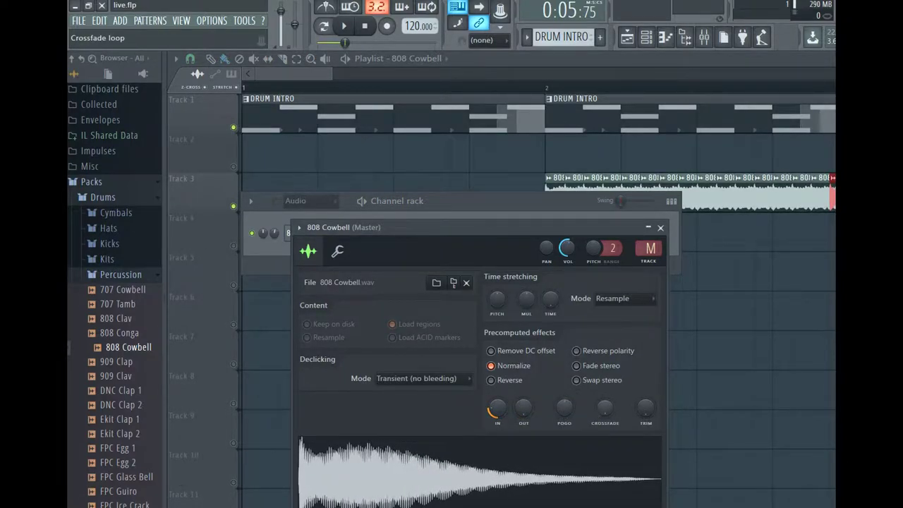
pyautogui.moveTo(646, 408)
pyautogui.mouseDown()
pyautogui.moveTo(646, 397)
pyautogui.moveTo(645, 413)
pyautogui.mouseUp()
pyautogui.moveTo(518, 411); pyautogui.dragTo(519, 406)
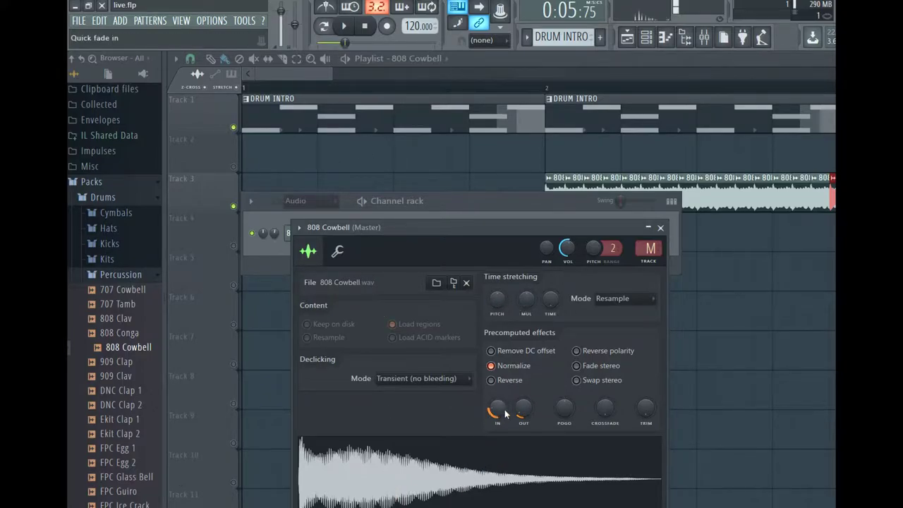
pyautogui.moveTo(523, 408); pyautogui.dragTo(497, 390)
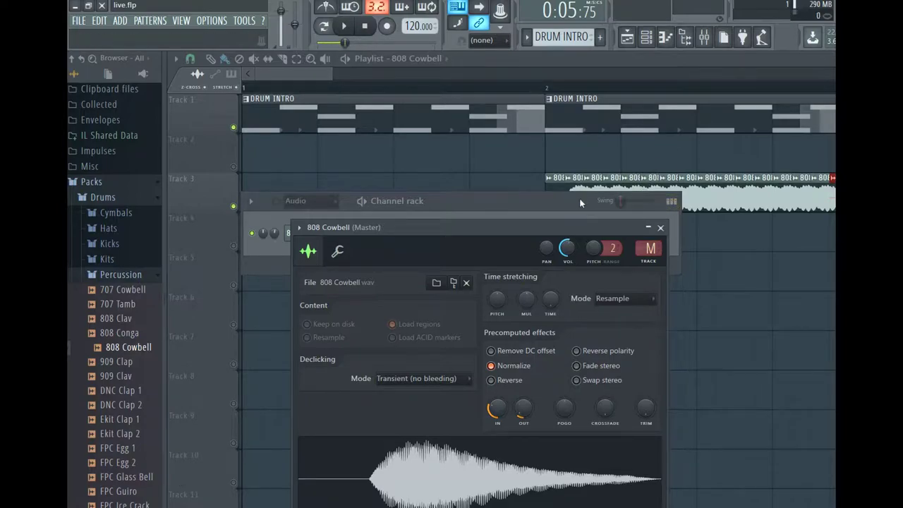
pyautogui.click(661, 227)
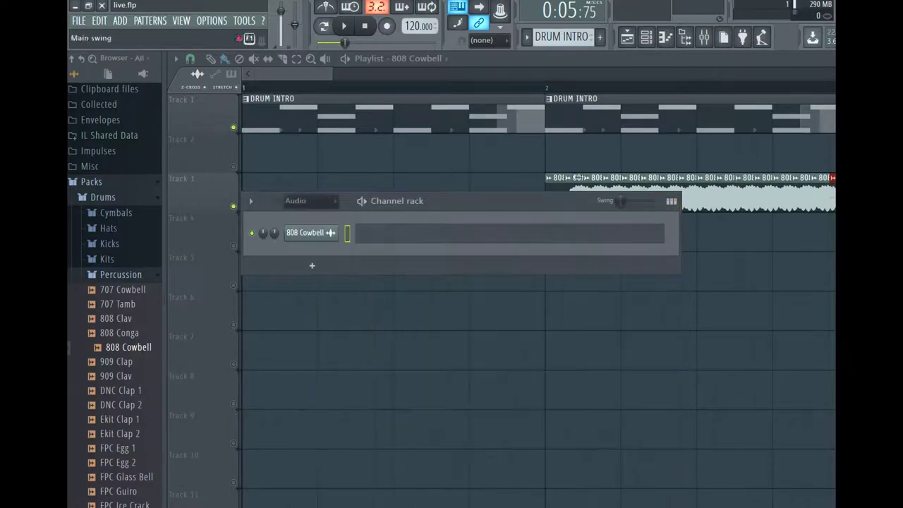
pyautogui.click(352, 26)
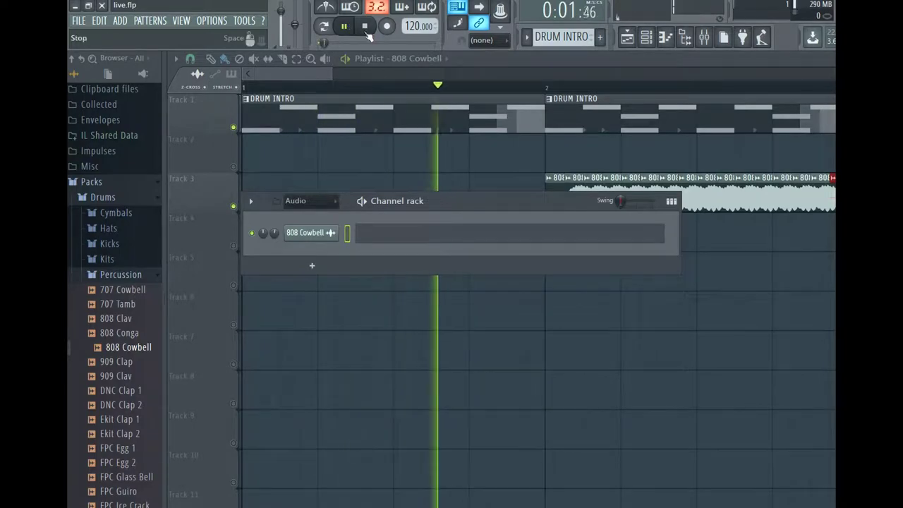
pyautogui.moveTo(320, 74); pyautogui.dragTo(331, 80)
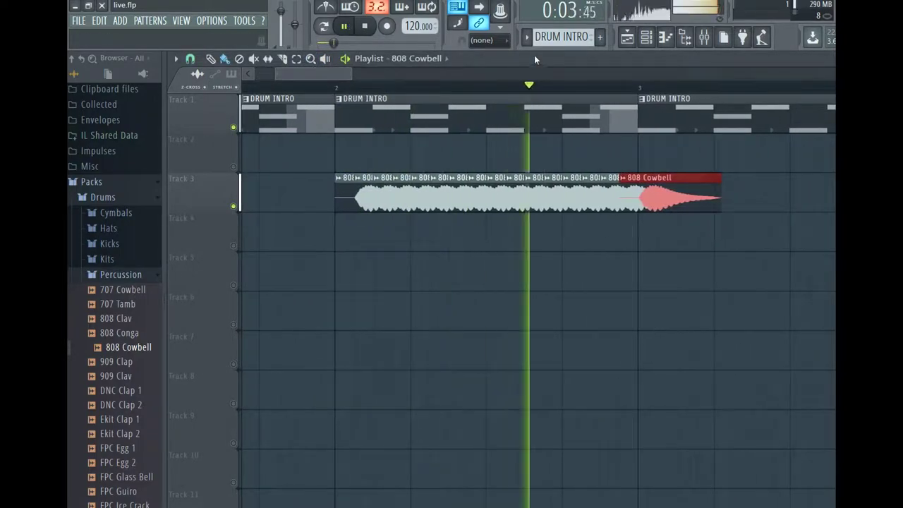
# Raise the pogo effect on the 808 Cowbell sample and reduce its fade-out to nearly zero.
pyautogui.click(646, 37)
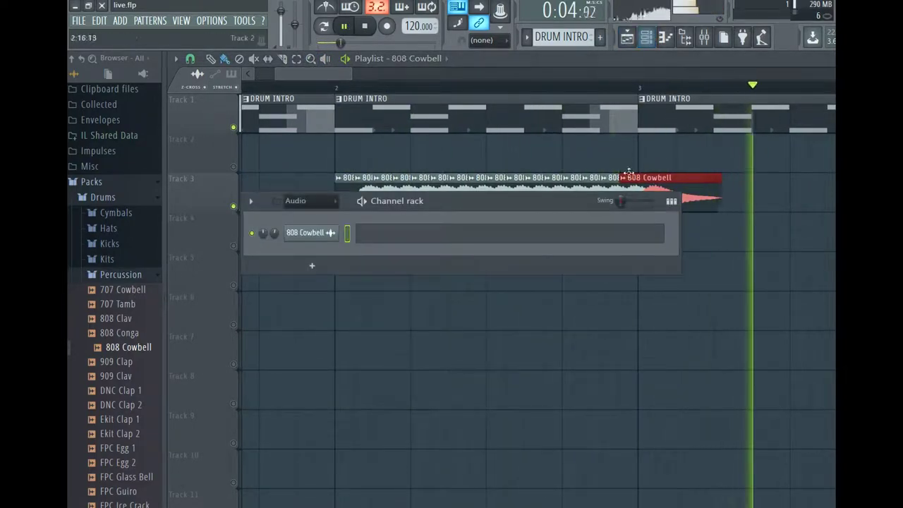
pyautogui.click(325, 232)
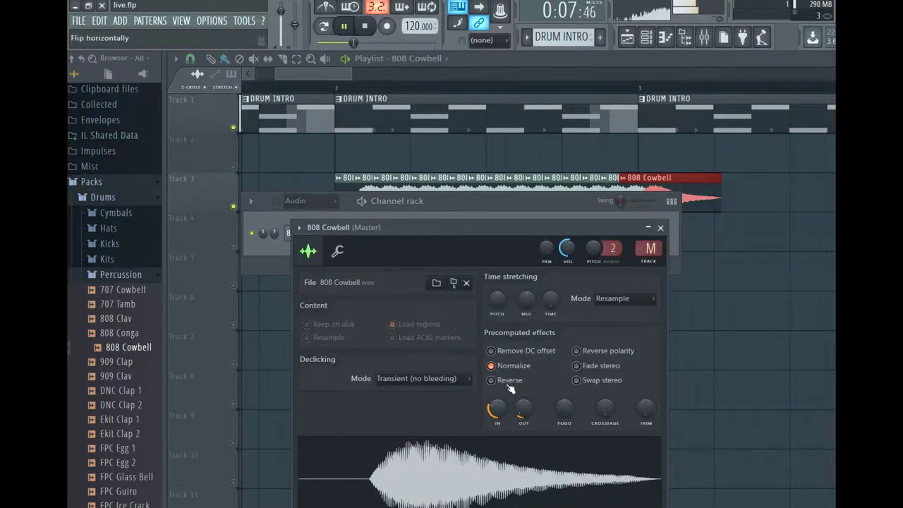
pyautogui.click(366, 27)
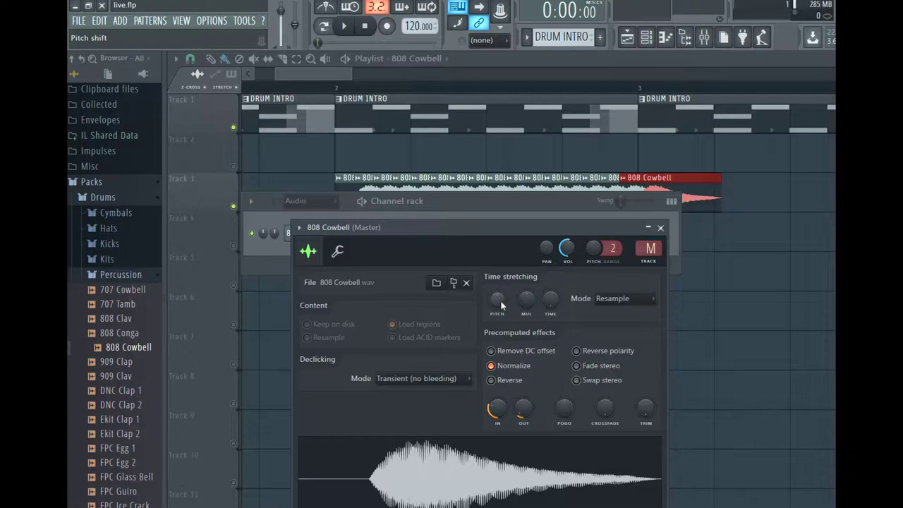
pyautogui.moveTo(497, 408); pyautogui.dragTo(584, 419)
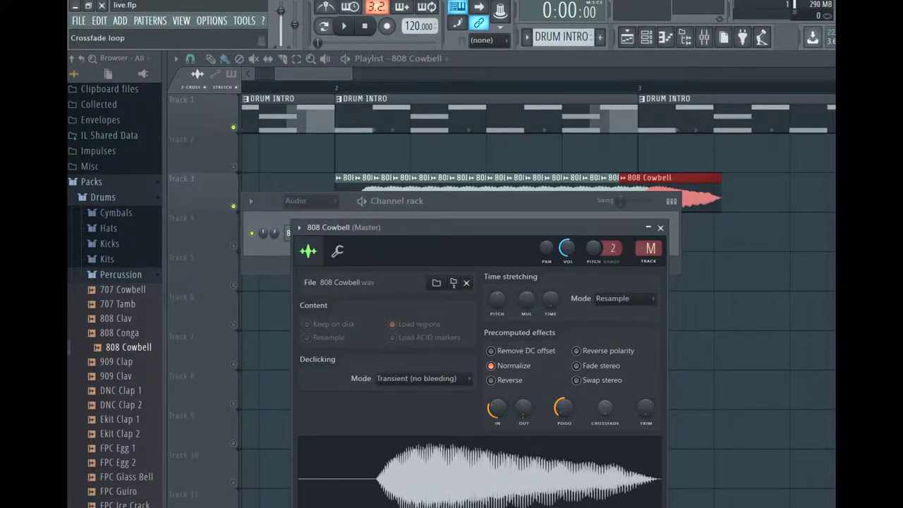
pyautogui.moveTo(646, 408)
pyautogui.mouseDown()
pyautogui.moveTo(646, 393)
pyautogui.moveTo(646, 416)
pyautogui.mouseUp()
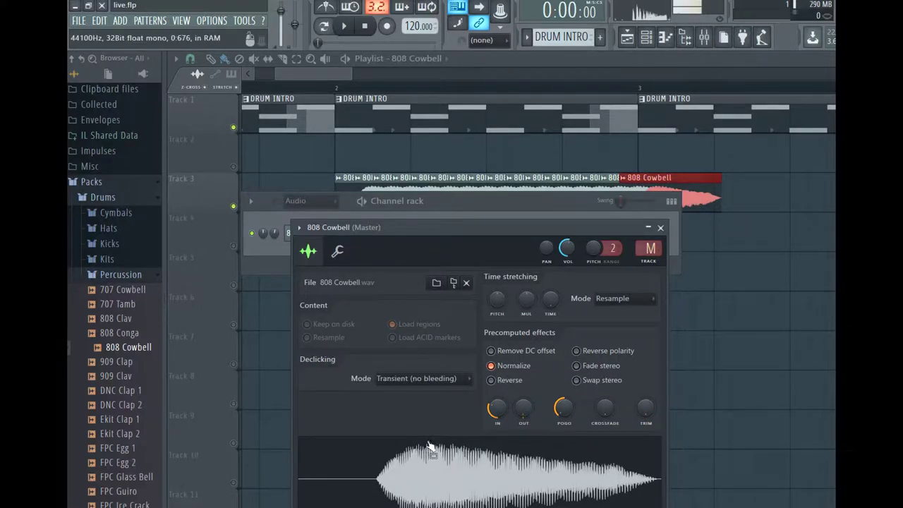
# Play the arrangement and lower the 808 Cowbell channel volume to about 11%.
pyautogui.click(344, 26)
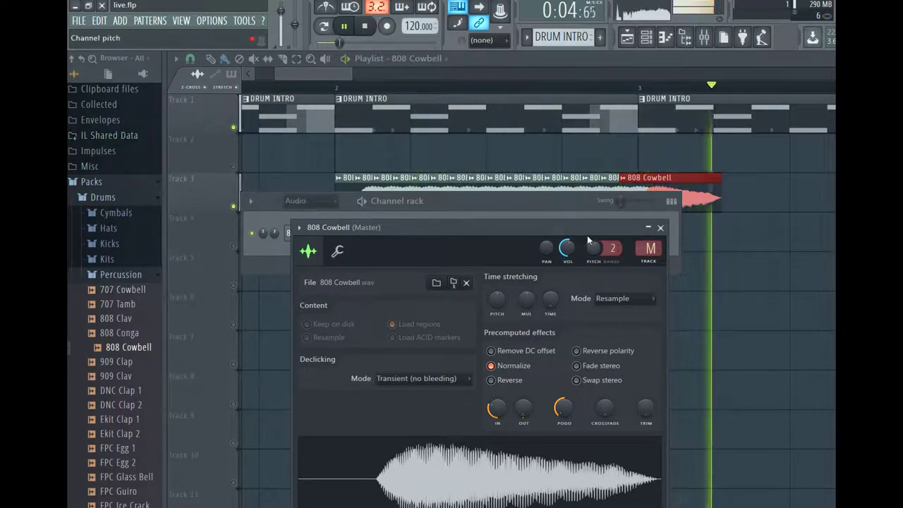
pyautogui.moveTo(567, 248); pyautogui.dragTo(567, 271)
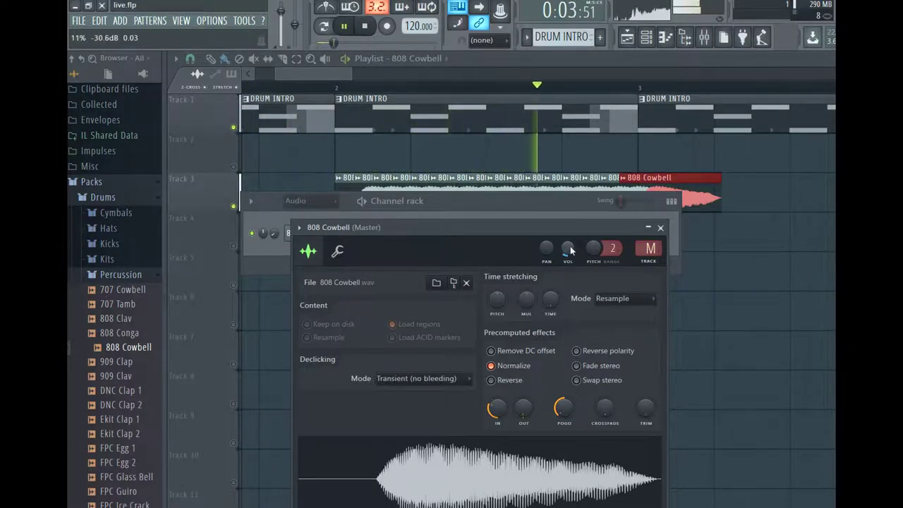
# Copy the bar 2 group of 808 Cowbell clips along Track 3, starting one step before bar 5 and bar 8.
pyautogui.moveTo(319, 69); pyautogui.dragTo(474, 77)
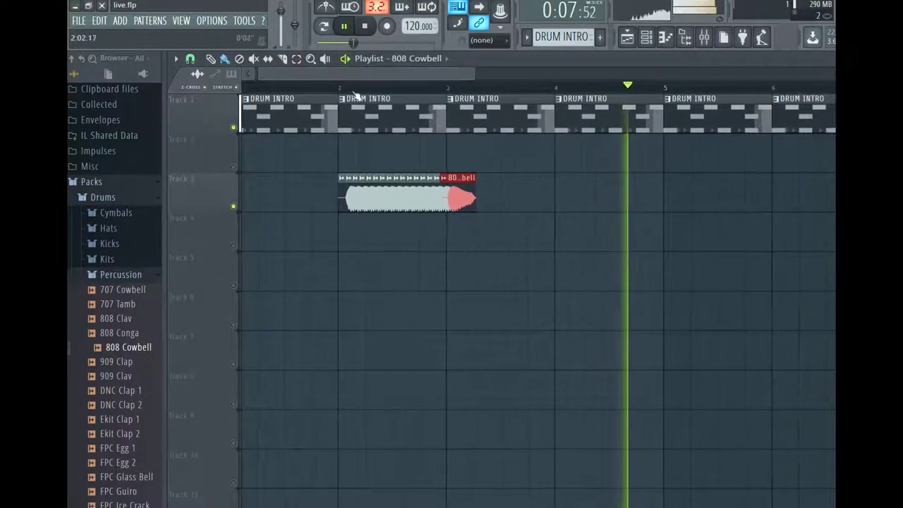
pyautogui.click(297, 59)
pyautogui.moveTo(561, 244); pyautogui.dragTo(384, 153)
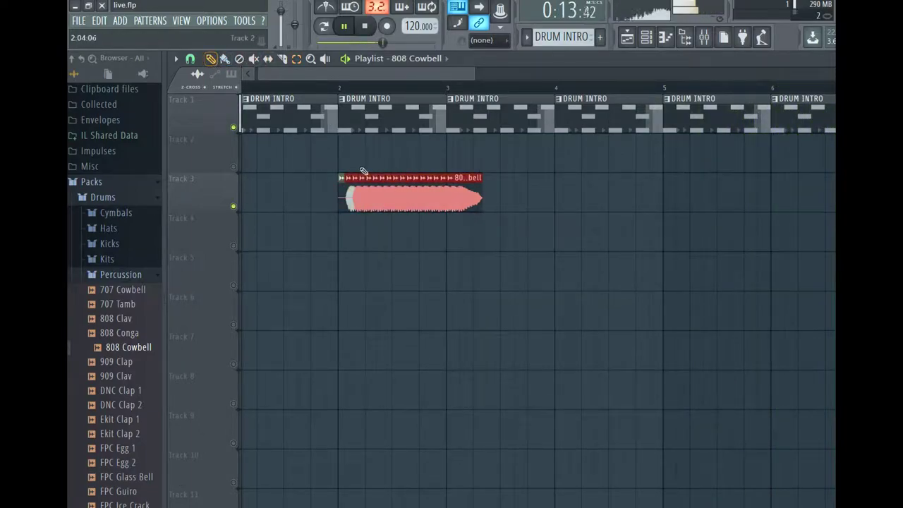
pyautogui.keyDown('shift'); pyautogui.moveTo(372, 189); pyautogui.dragTo(690, 189); pyautogui.keyUp('shift')
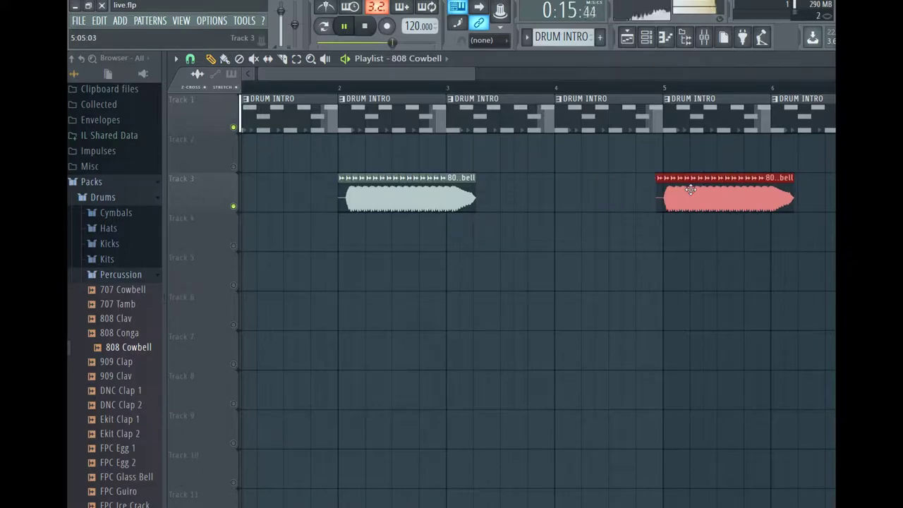
pyautogui.moveTo(425, 73); pyautogui.dragTo(545, 73)
pyautogui.moveTo(331, 192)
pyautogui.keyDown('shift'); pyautogui.mouseDown()
pyautogui.moveTo(437, 205)
pyautogui.moveTo(566, 189)
pyautogui.mouseUp(); pyautogui.keyUp('shift')
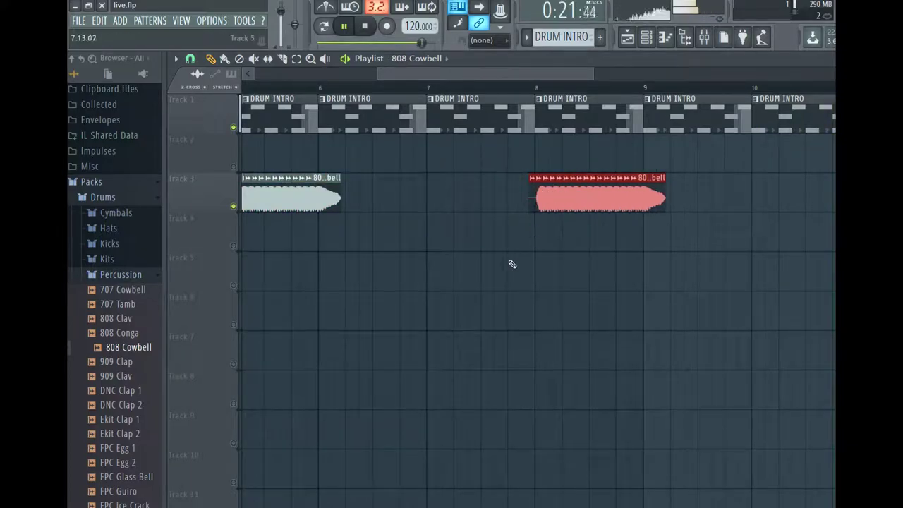
# Duplicate the selected 808 Cowbell group on Track 3, start the copy one step before bar 11, and play back the arrangement.
pyautogui.moveTo(577, 74); pyautogui.dragTo(662, 73)
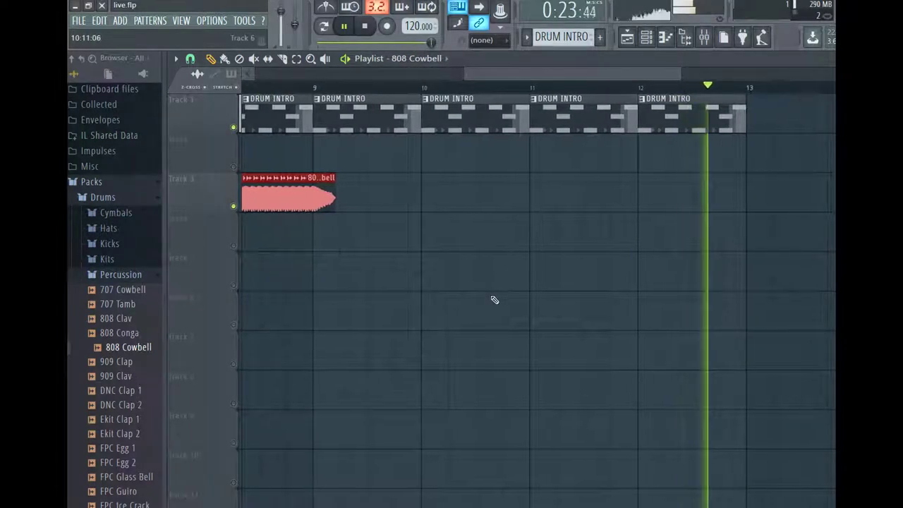
pyautogui.hotkey('ctrl', 'b')
pyautogui.moveTo(351, 189); pyautogui.dragTo(552, 177)
pyautogui.moveTo(515, 73); pyautogui.dragTo(150, 70)
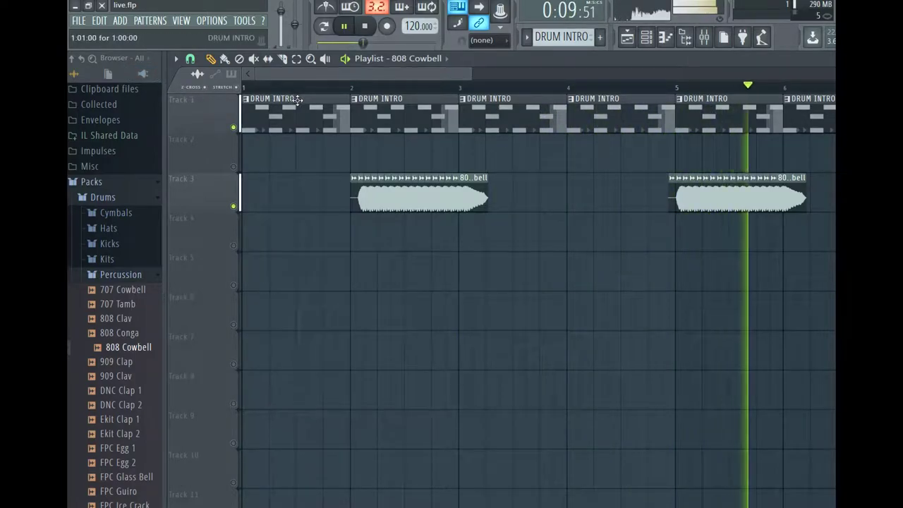
pyautogui.moveTo(323, 68); pyautogui.dragTo(539, 89)
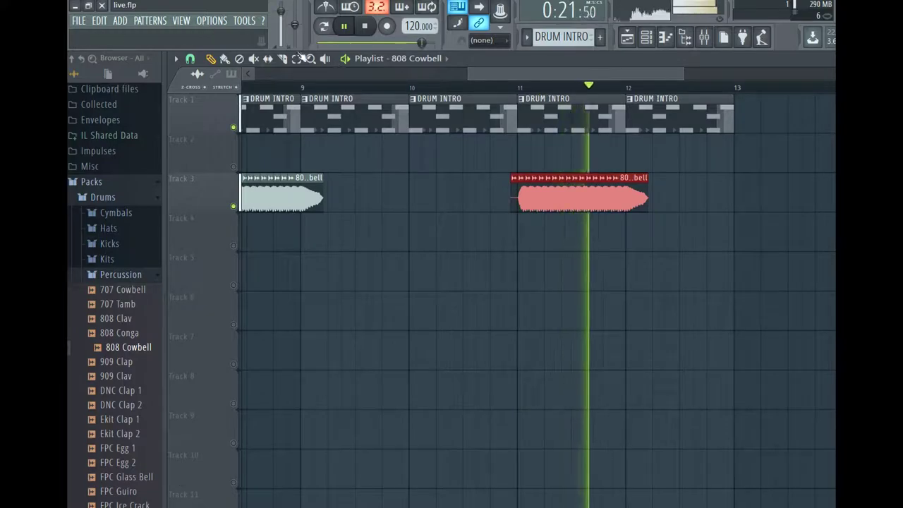
pyautogui.click(371, 27)
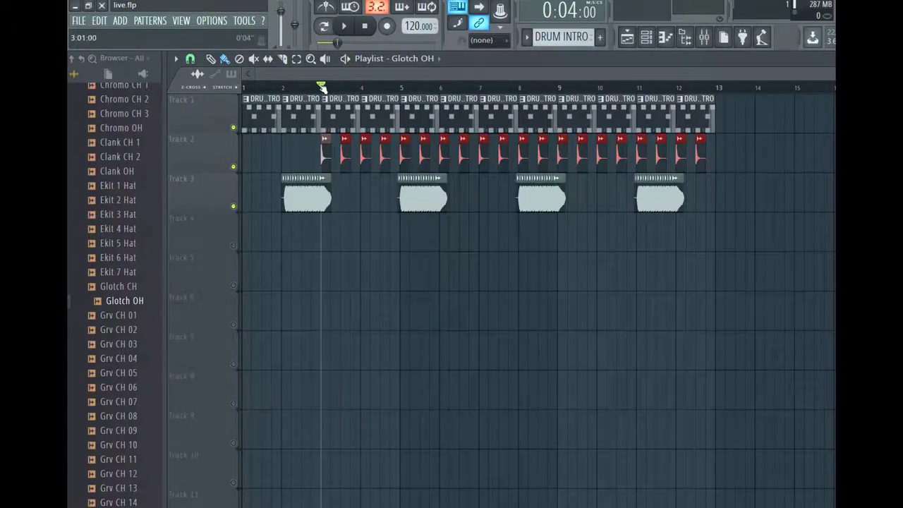
# Play the arrangement and add extra Glotch OH hits on Track 2 at the last beat of bars 4, 7, 10 and 11.
pyautogui.click(348, 36)
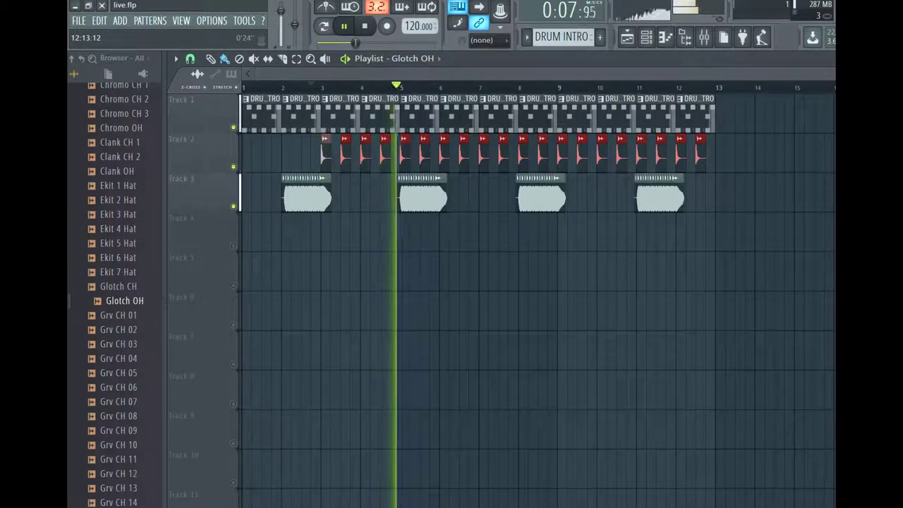
pyautogui.moveTo(728, 74); pyautogui.dragTo(502, 75)
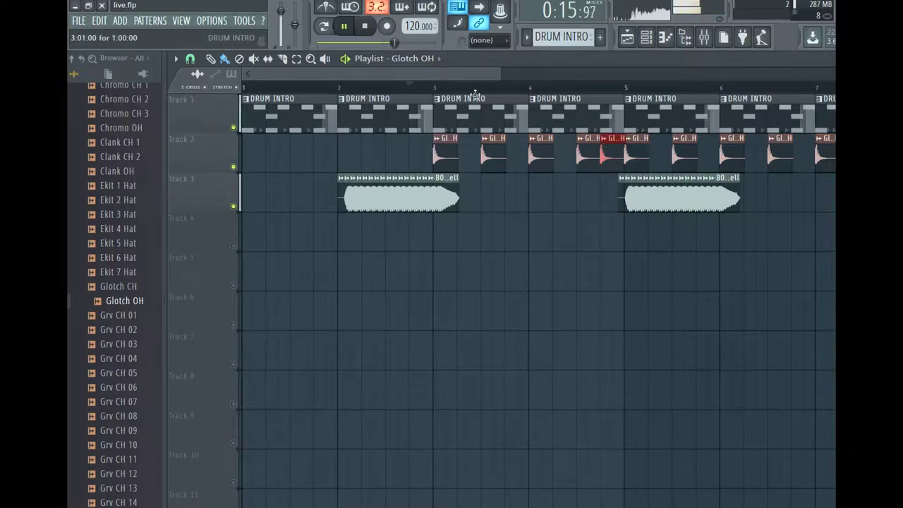
pyautogui.moveTo(442, 77); pyautogui.dragTo(529, 75)
pyautogui.moveTo(600, 228); pyautogui.dragTo(607, 150)
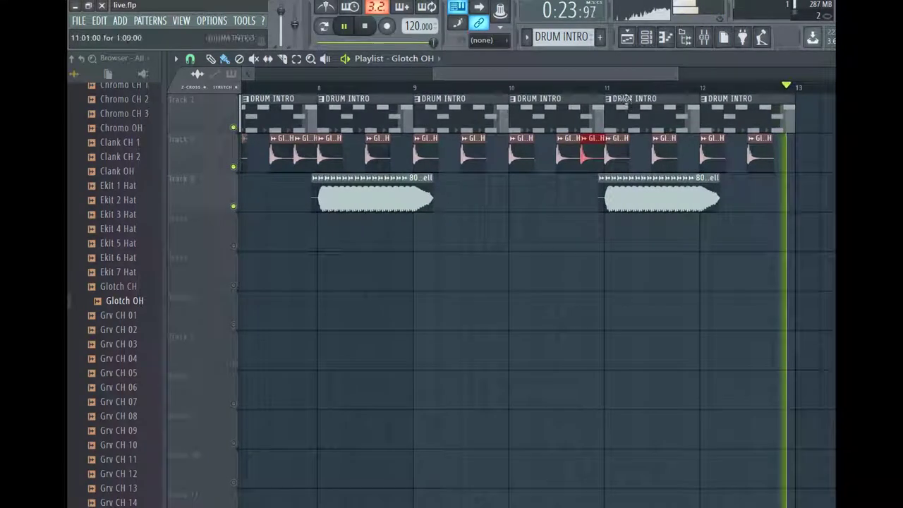
pyautogui.click(677, 258)
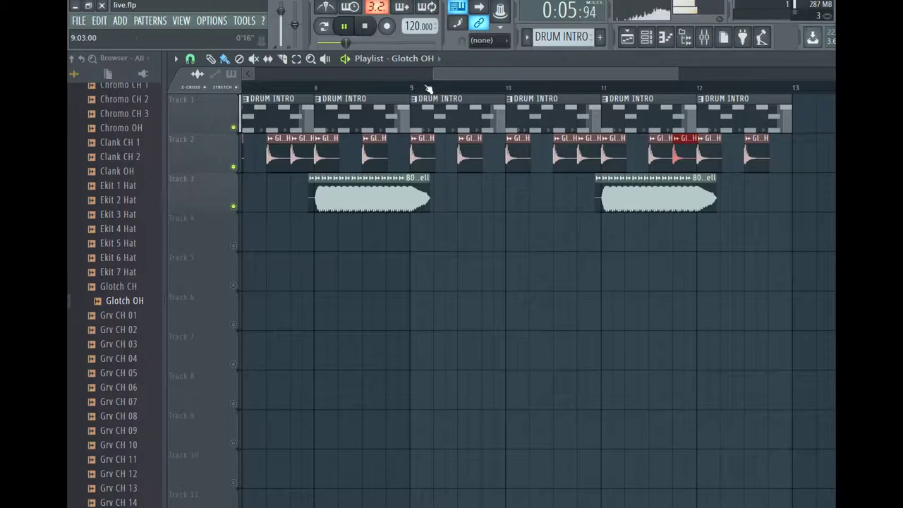
# Listen to the arrangement and audition the hat samples from Clank CH 2 down to Zild OH.
pyautogui.moveTo(678, 73); pyautogui.dragTo(335, 88)
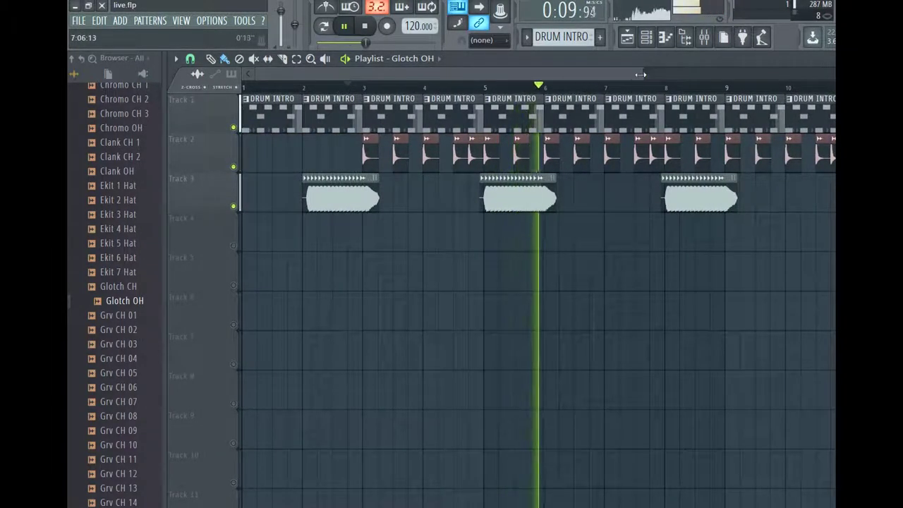
pyautogui.moveTo(643, 73); pyautogui.dragTo(745, 75)
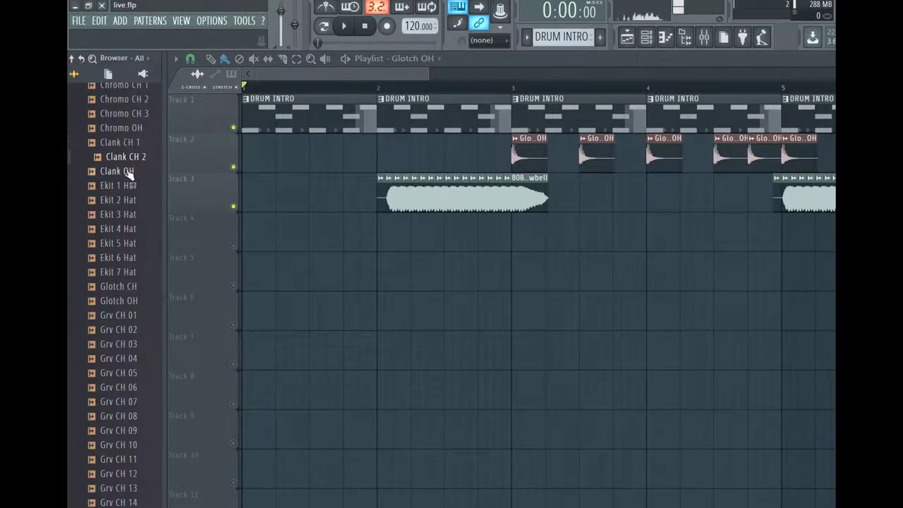
pyautogui.scroll(-10, 130, 199)
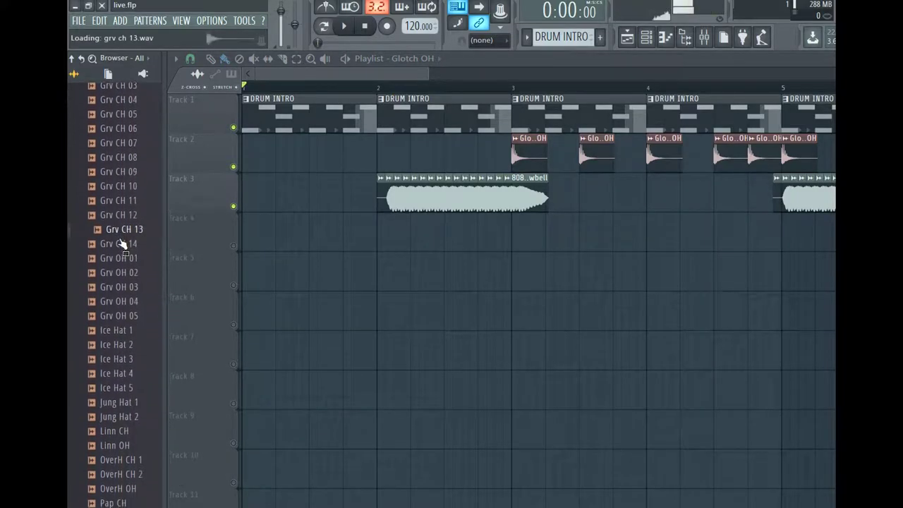
pyautogui.scroll(-5, 118, 239)
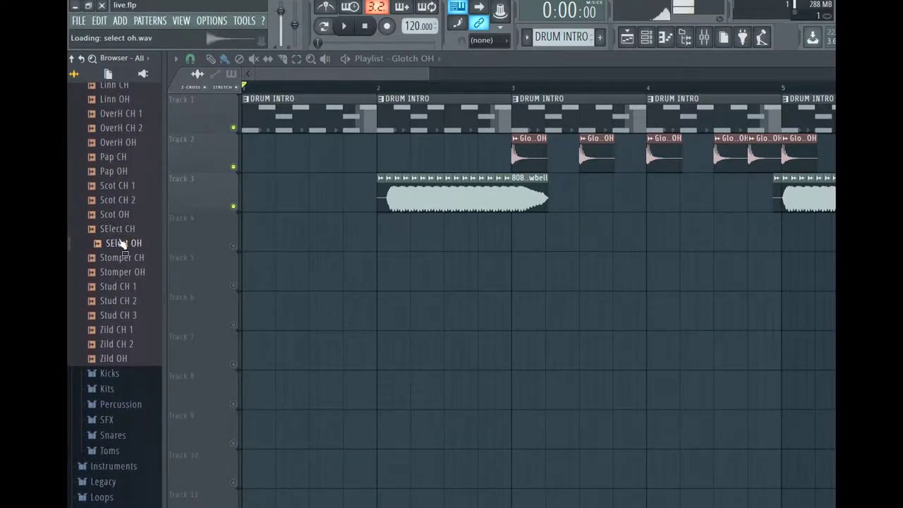
pyautogui.scroll(-3, 120, 243)
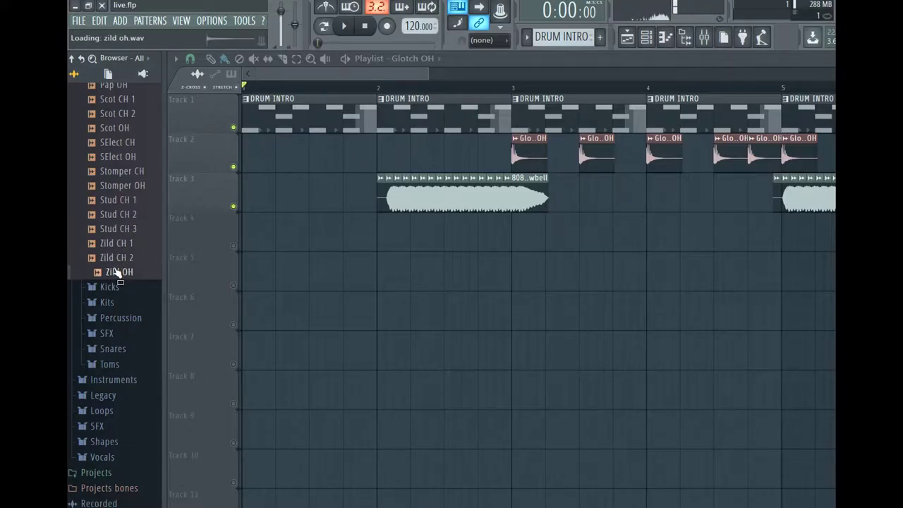
# Open the Groove Bias drum kit and audition its samples from crash 2 v1 rr1 down to kick 1 v2 rr1.
pyautogui.click(111, 302)
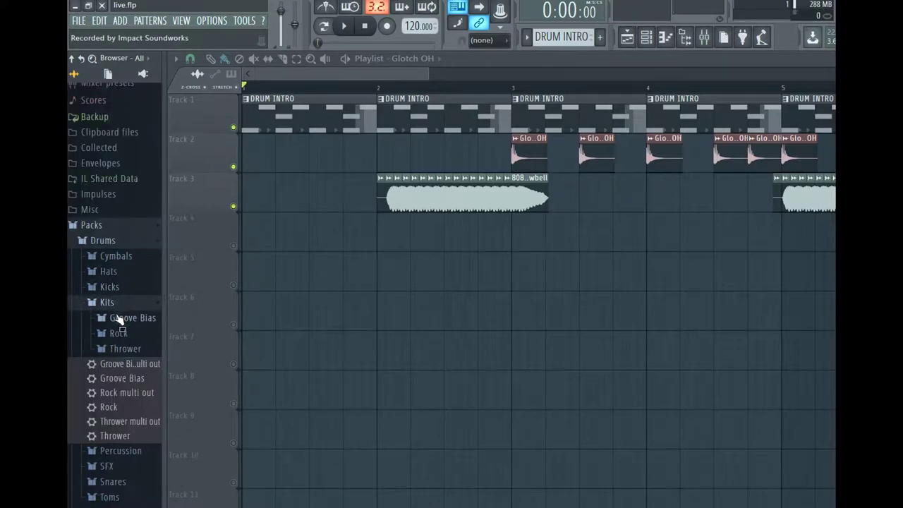
pyautogui.click(118, 318)
pyautogui.click(127, 289)
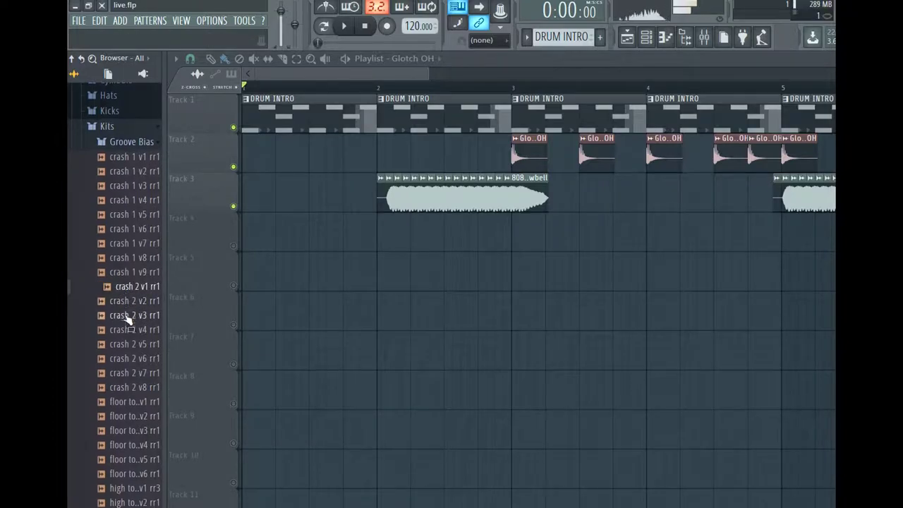
pyautogui.press('Down')
pyautogui.press('Down')
pyautogui.press('Down')
pyautogui.press('Down')
pyautogui.press('Down')
pyautogui.press('Down')
pyautogui.press('Down')
pyautogui.press('Down')
pyautogui.press('Down')
pyautogui.press('Down')
pyautogui.press('Down')
pyautogui.press('Down')
pyautogui.press('Down')
pyautogui.press('Down')
pyautogui.press('Down')
pyautogui.press('Down')
pyautogui.press('Down')
pyautogui.press('Down')
pyautogui.press('Down')
pyautogui.press('Down')
pyautogui.press('Down')
pyautogui.press('Down')
pyautogui.press('Down')
pyautogui.press('Down')
pyautogui.press('Down')
pyautogui.press('Down')
pyautogui.press('Down')
pyautogui.press('Down')
pyautogui.press('Down')
pyautogui.press('Down')
pyautogui.press('Down')
pyautogui.press('Down')
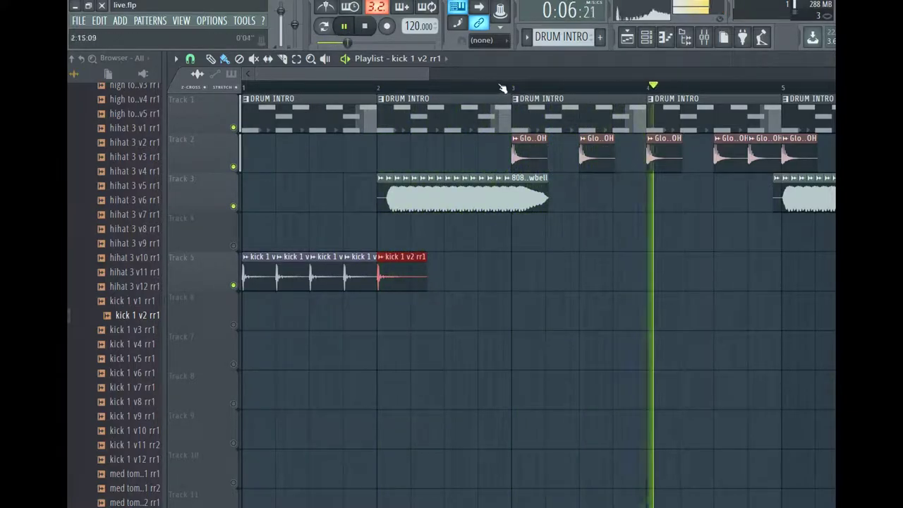
# Close the 808 Cowbell settings and route the Glotch OH channel to its own mixer track.
pyautogui.click(628, 37)
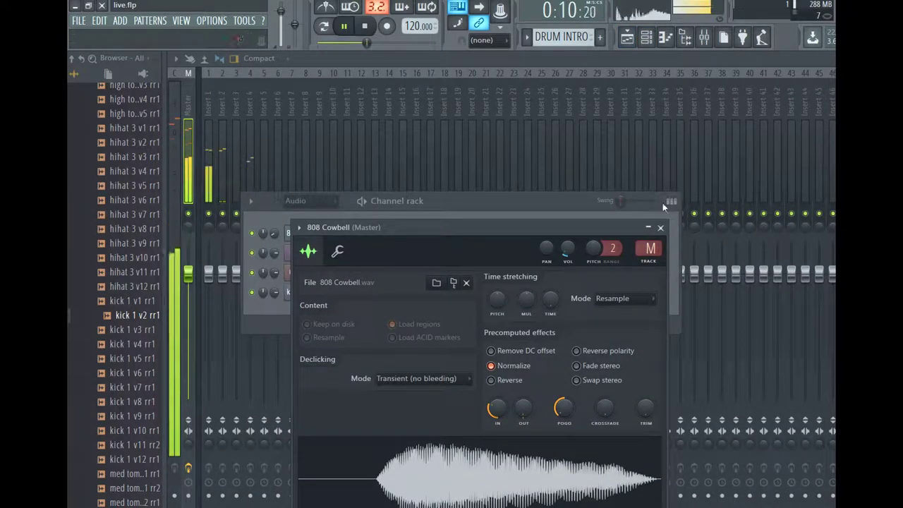
pyautogui.click(659, 227)
pyautogui.click(648, 38)
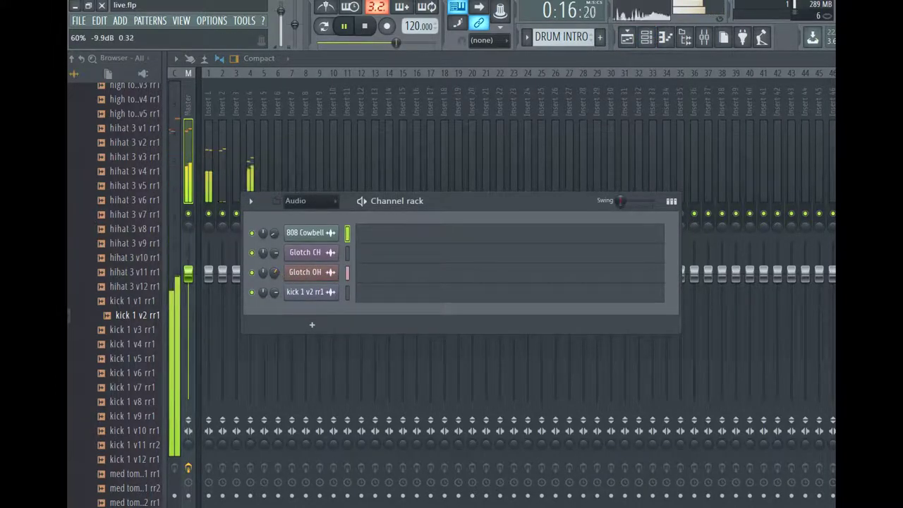
pyautogui.click(295, 272)
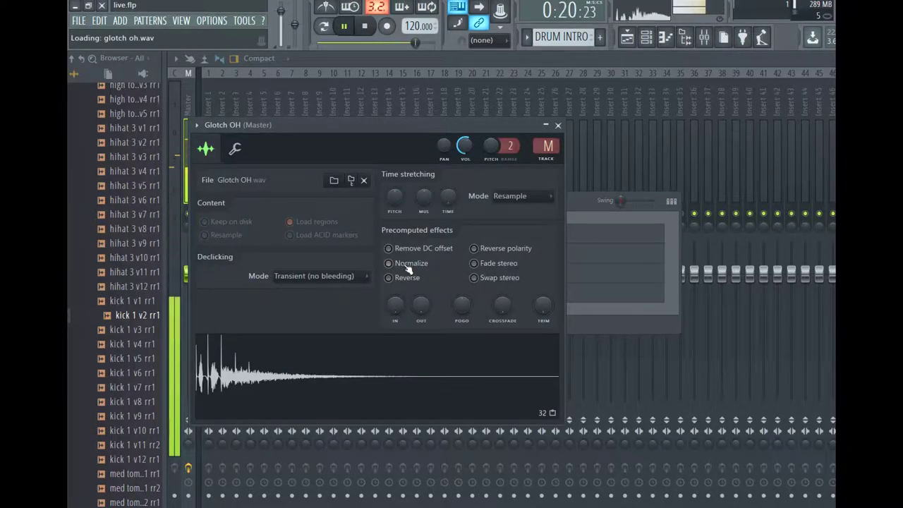
pyautogui.click(209, 140)
pyautogui.moveTo(255, 147)
pyautogui.click(381, 165)
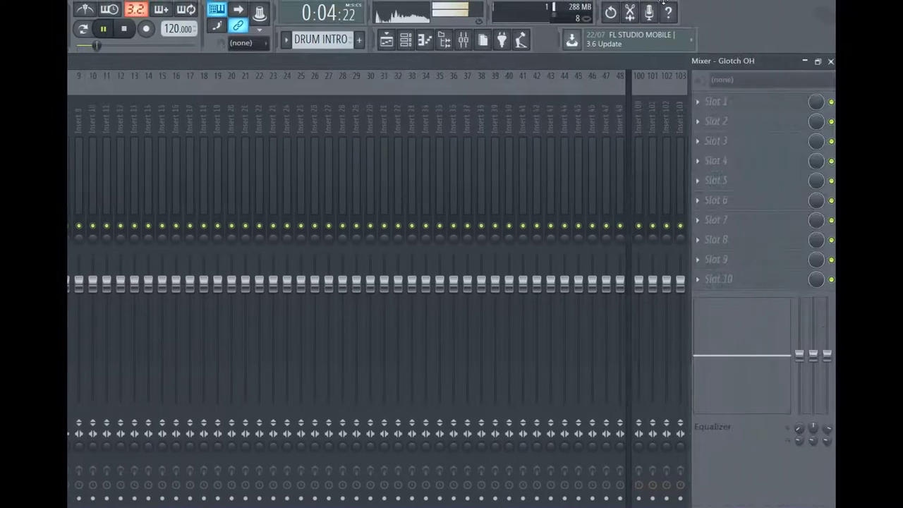
# Load Fruity Delay 2 at a reduced mix level in slot 1 of the Glotch OH mixer track and boost its high EQ band.
pyautogui.click(697, 99)
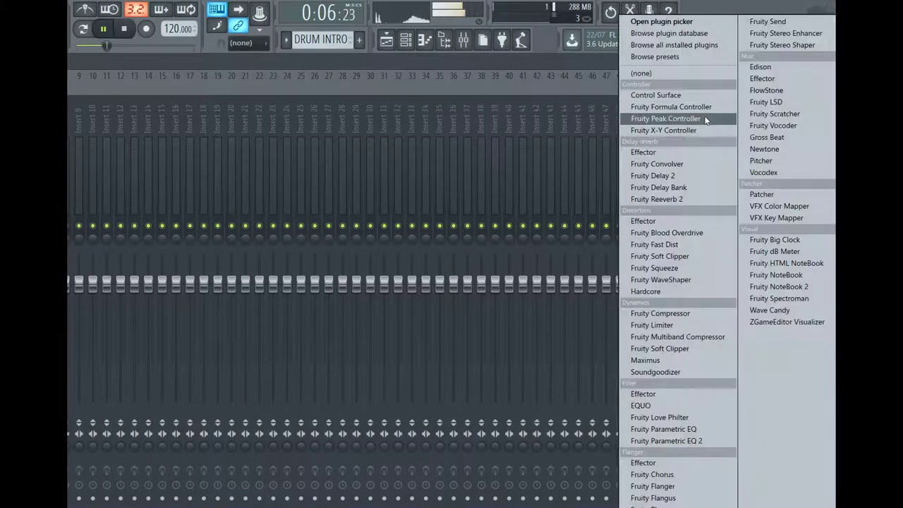
pyautogui.click(677, 176)
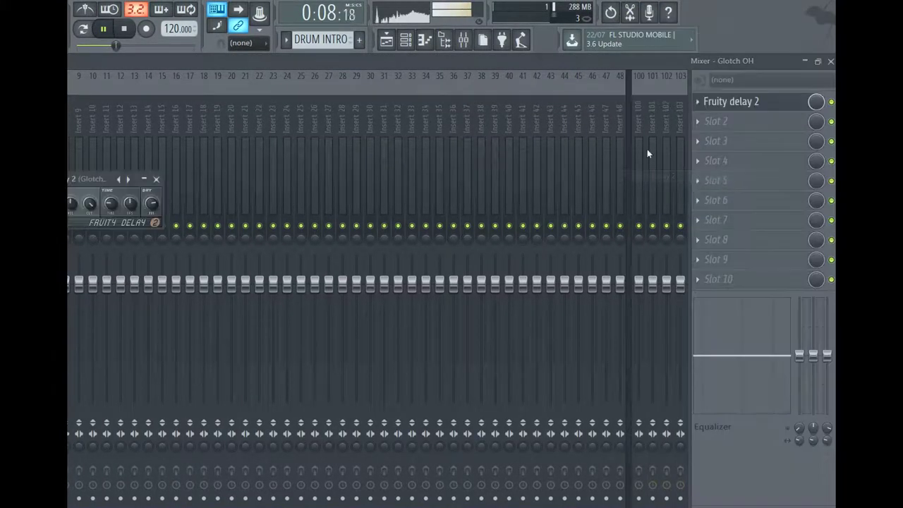
pyautogui.click(800, 108)
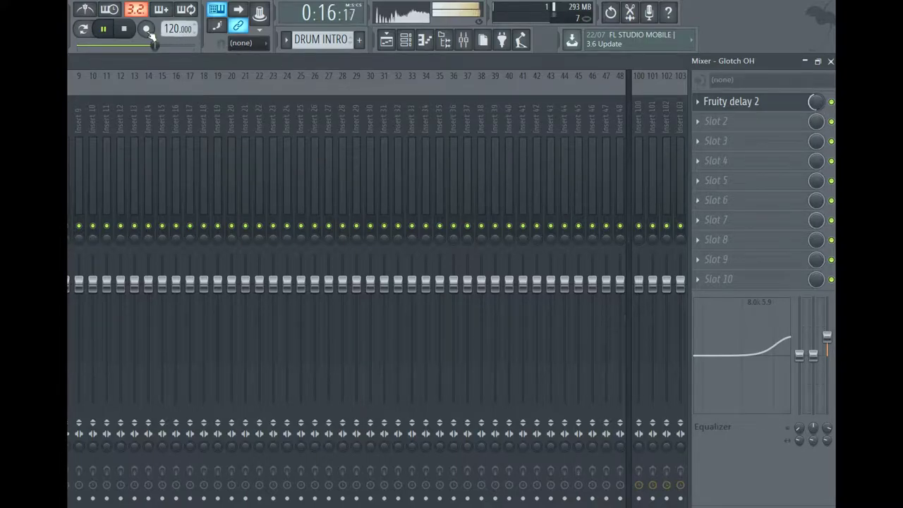
# Return to the playlist and play the arrangement from the start through bar 12 to check the delayed Glotch OH hits.
pyautogui.click(387, 39)
pyautogui.moveTo(148, 77); pyautogui.dragTo(76, 77)
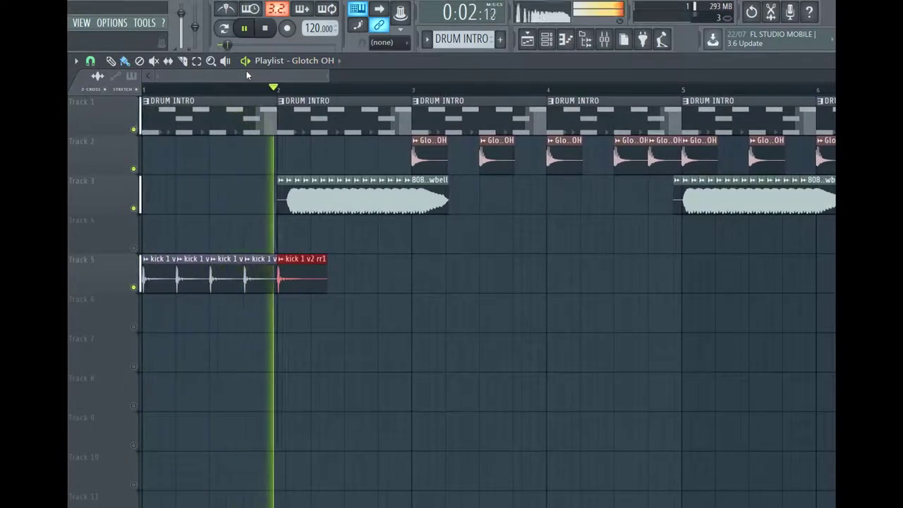
pyautogui.moveTo(251, 72); pyautogui.dragTo(432, 103)
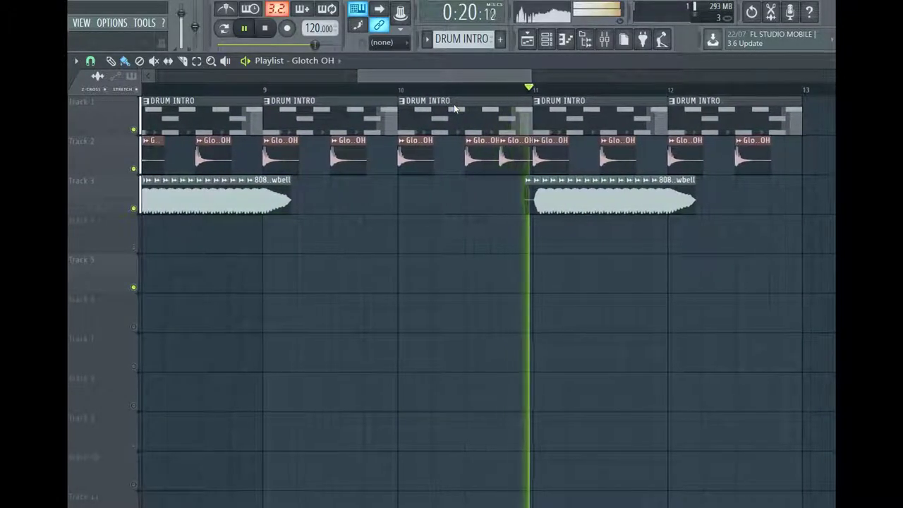
pyautogui.hscroll(-4, 453, 104)
pyautogui.hscroll(-10, 367, 104)
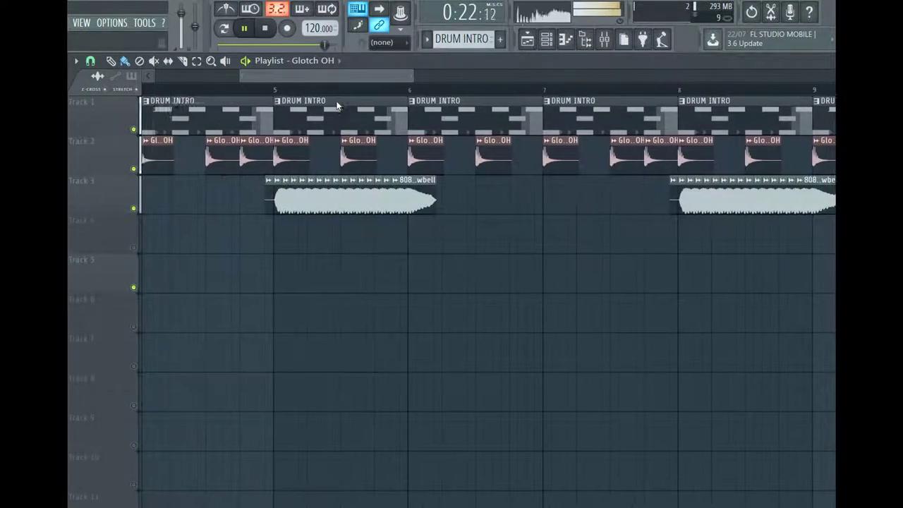
pyautogui.hscroll(5, 261, 104)
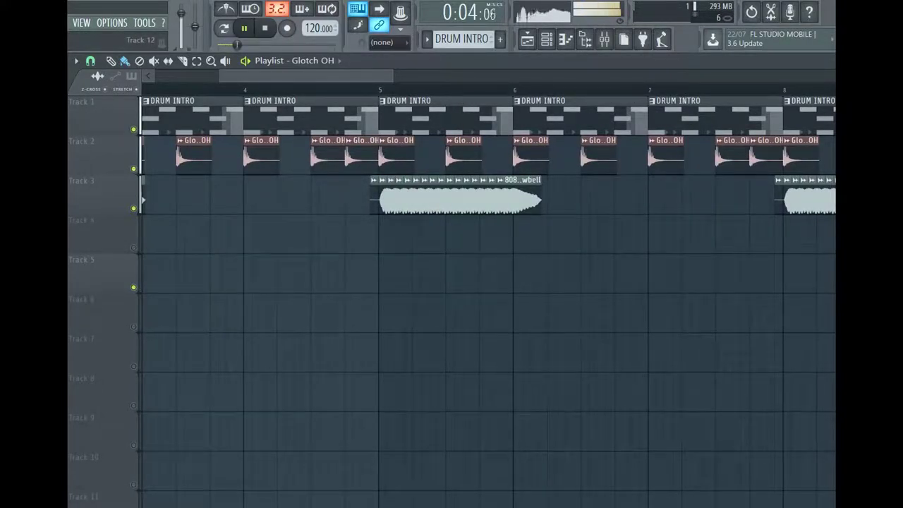
pyautogui.hotkey('alt', 'Tab')
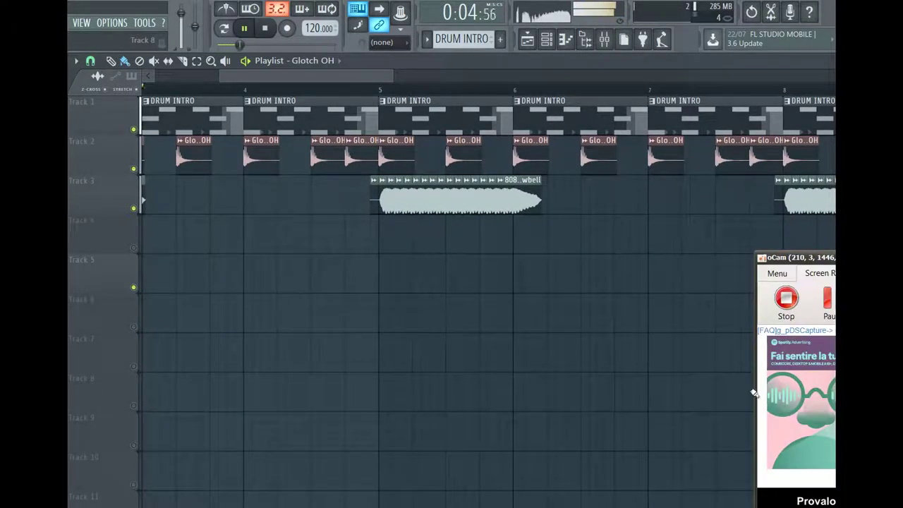
pyautogui.click(826, 311)
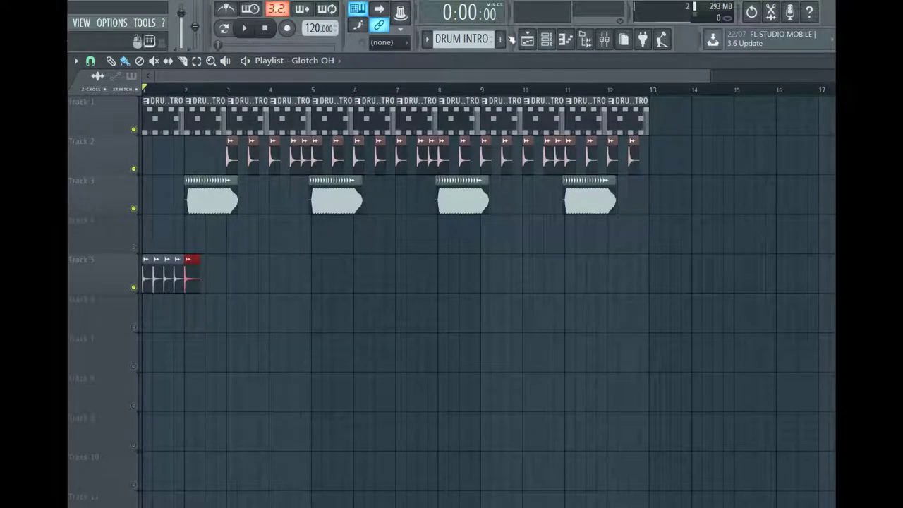